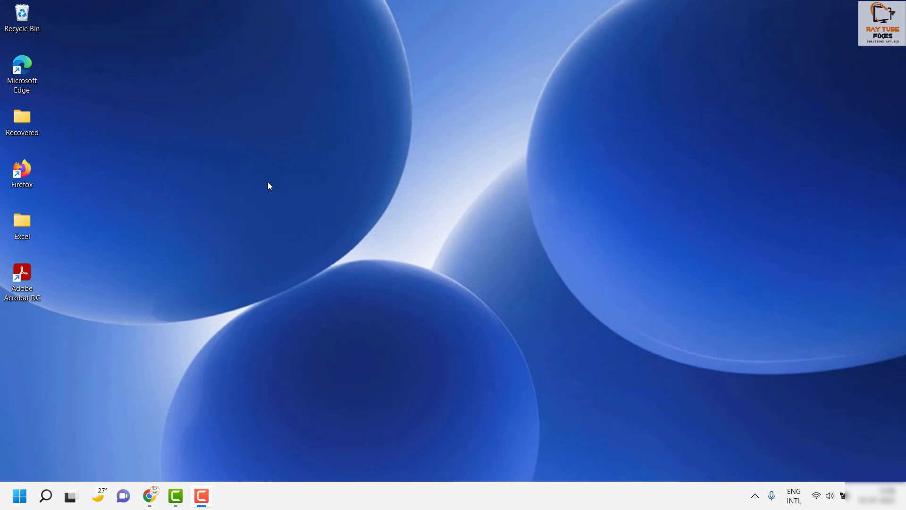
# Start a new desktop shortcut from the desktop's New > Shortcut menu.
pyautogui.click(194, 116)
pyautogui.rightClick(194, 119)
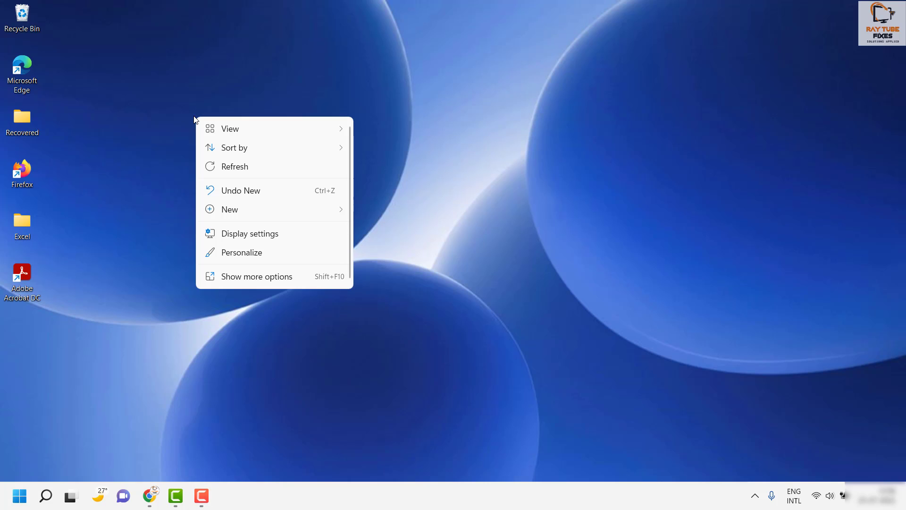
pyautogui.click(194, 120)
pyautogui.rightClick(194, 119)
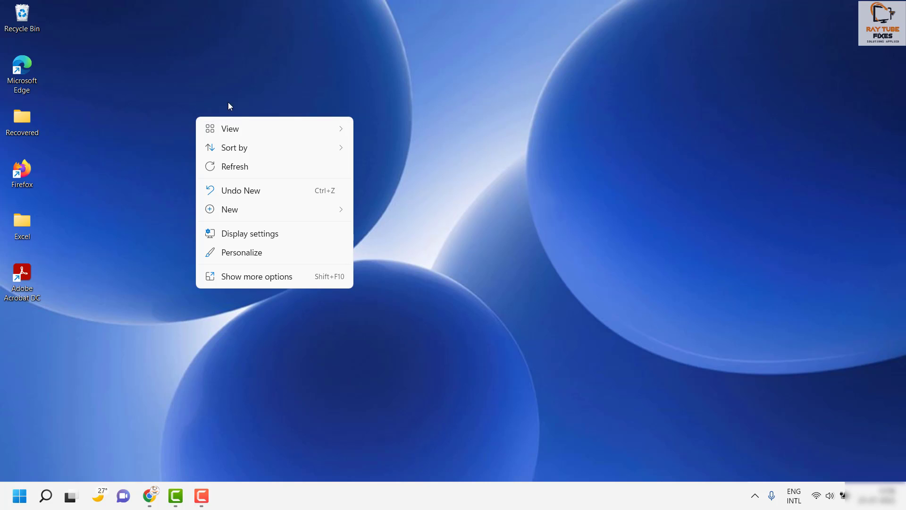
pyautogui.moveTo(258, 205)
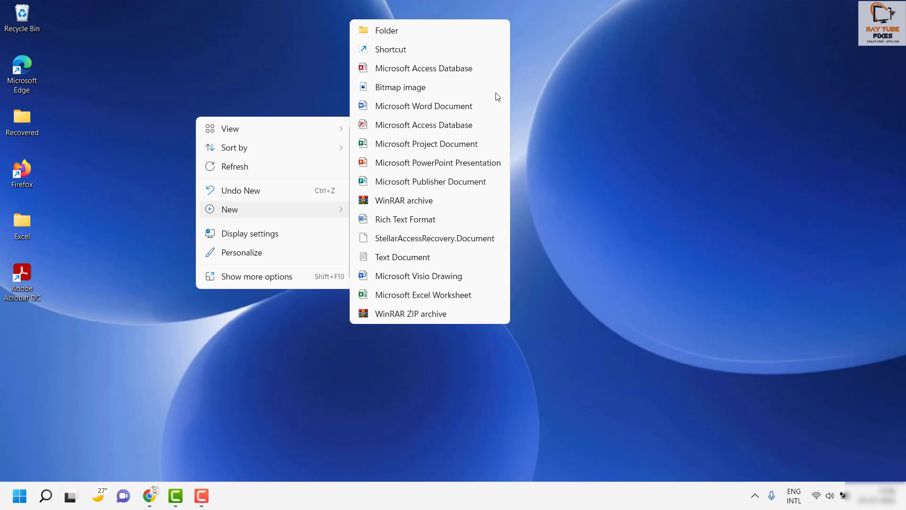
pyautogui.click(434, 53)
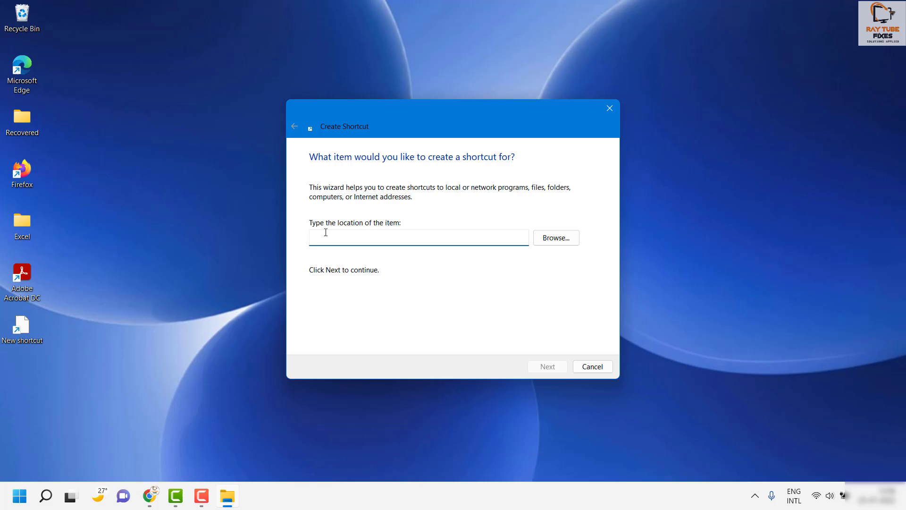
# Paste 'sndvol -f111111111' as the shortcut's item location and check the nine 1s.
pyautogui.write('sndvol -f111111111')
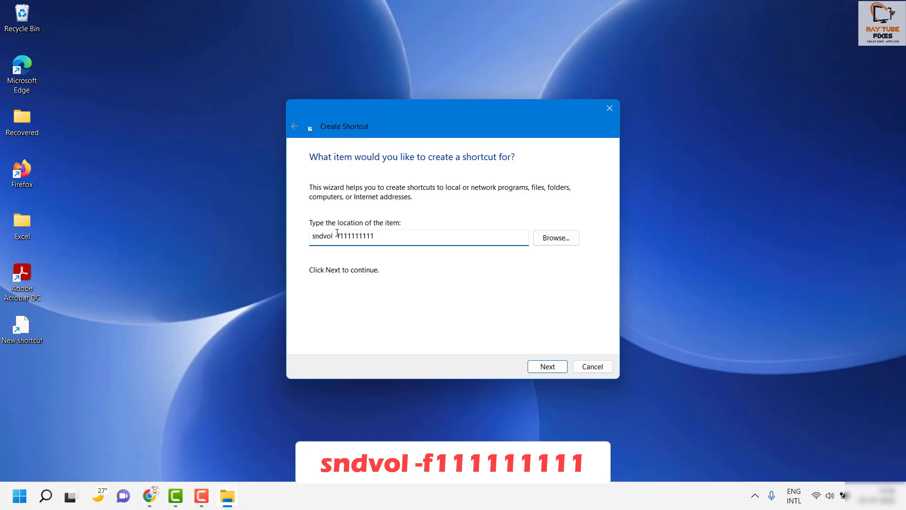
pyautogui.moveTo(341, 234); pyautogui.dragTo(386, 236)
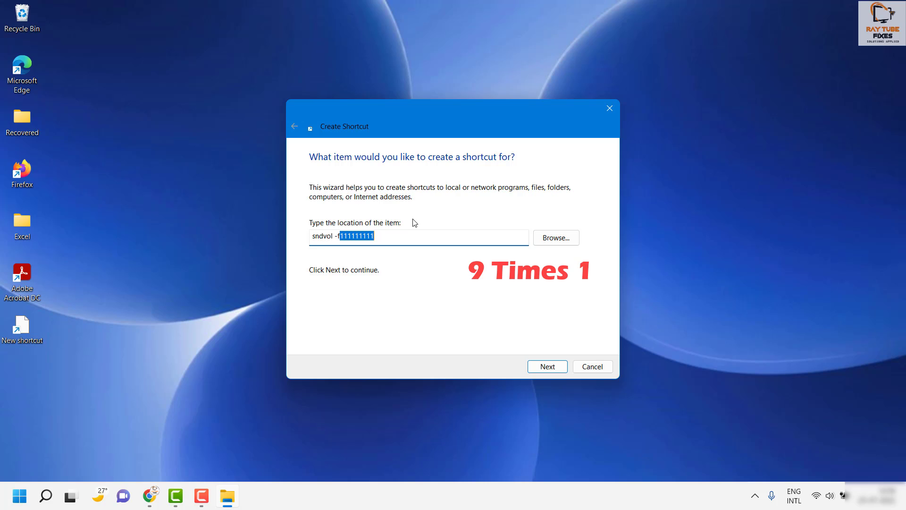
pyautogui.click(399, 239)
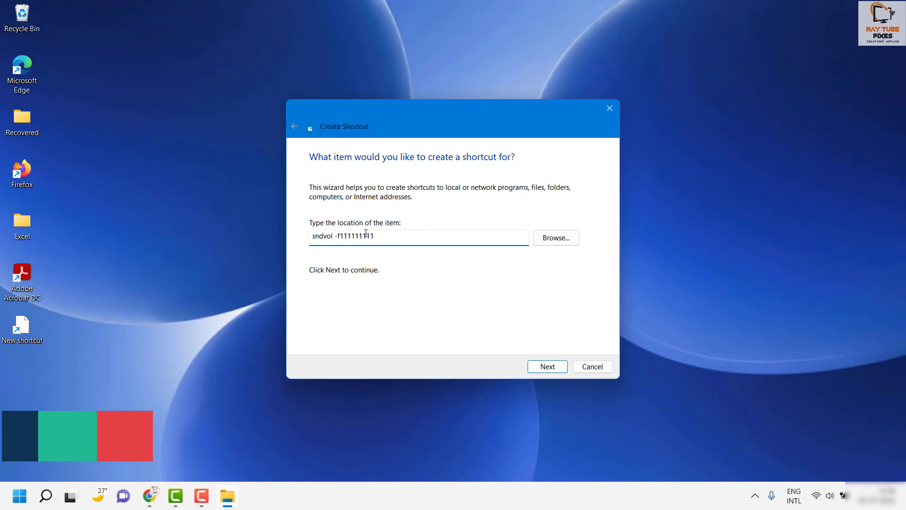
pyautogui.hotkey('ctrl', 'a')
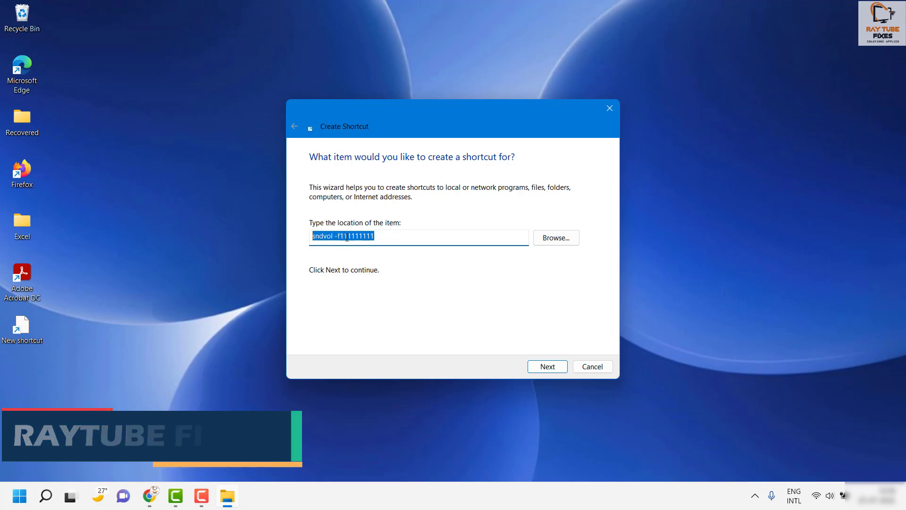
pyautogui.click(400, 235)
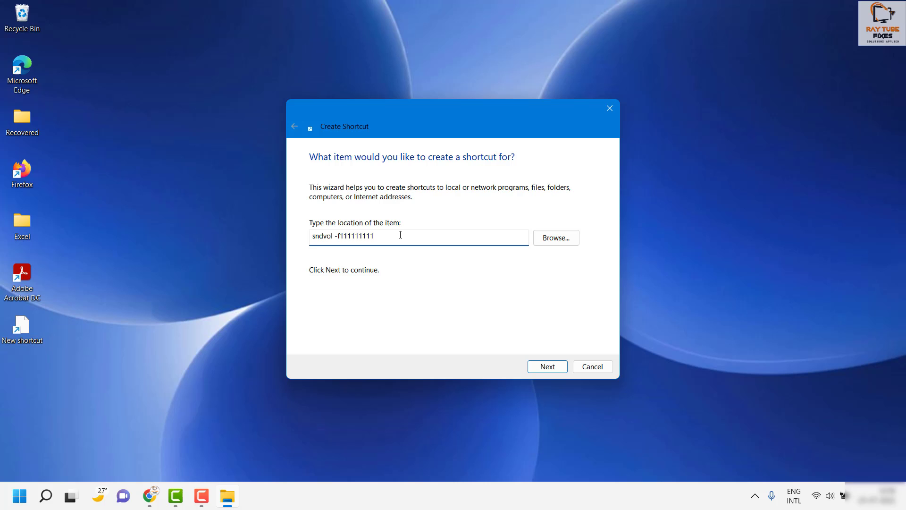
# Name the new shortcut 'Volume Control' and finish the wizard.
pyautogui.click(552, 371)
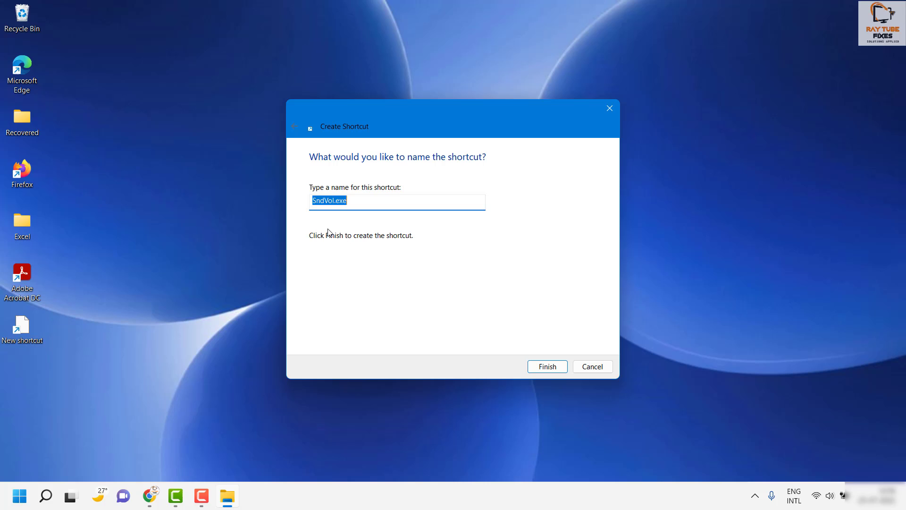
pyautogui.write('Volumen')
pyautogui.press('BackSpace')
pyautogui.write('Control')
pyautogui.click(548, 367)
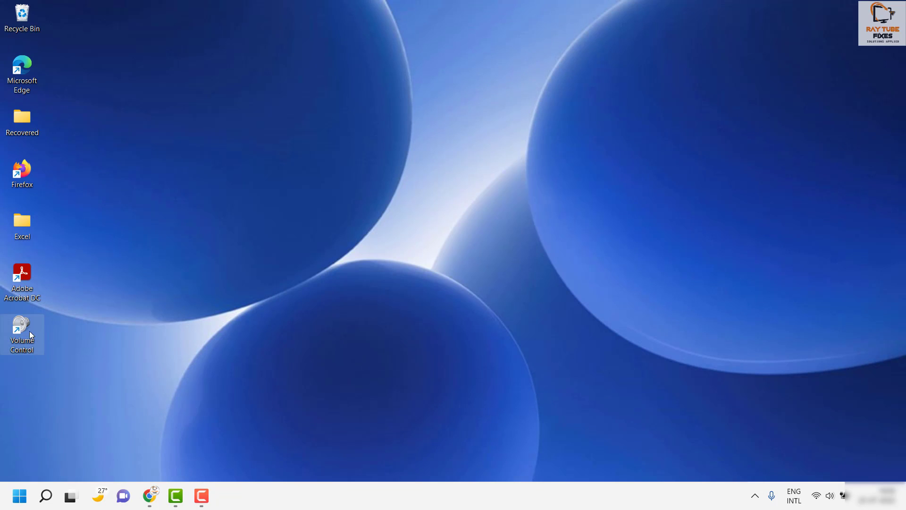
pyautogui.moveTo(30, 330); pyautogui.dragTo(267, 189)
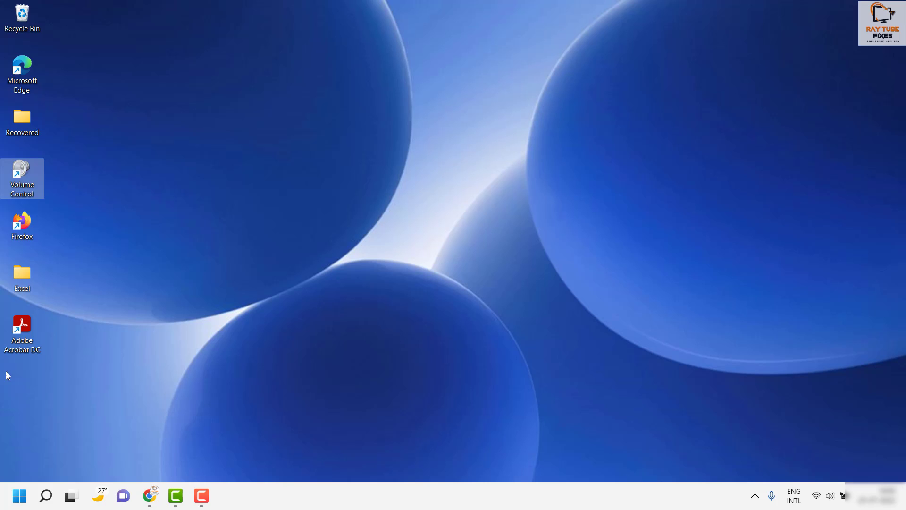
pyautogui.moveTo(11, 169); pyautogui.dragTo(286, 134)
pyautogui.moveTo(28, 180); pyautogui.dragTo(36, 408)
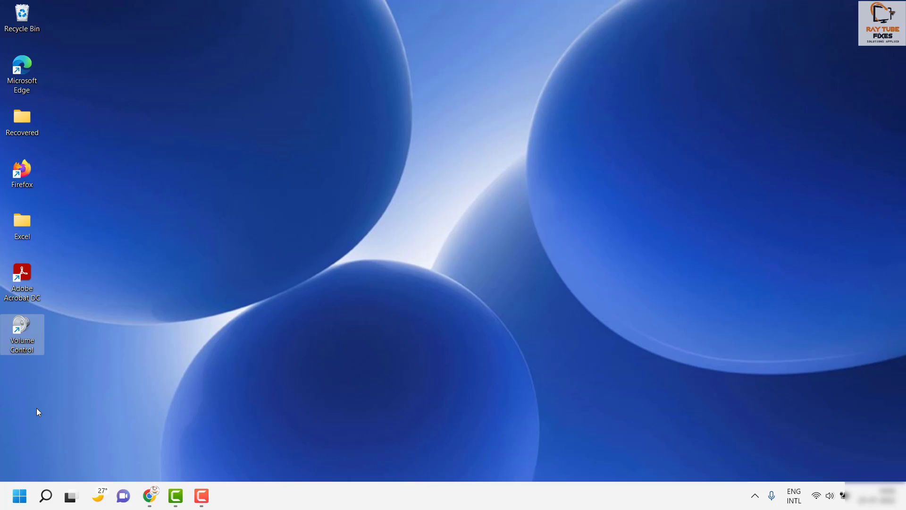
pyautogui.rightClick(29, 336)
pyautogui.click(299, 285)
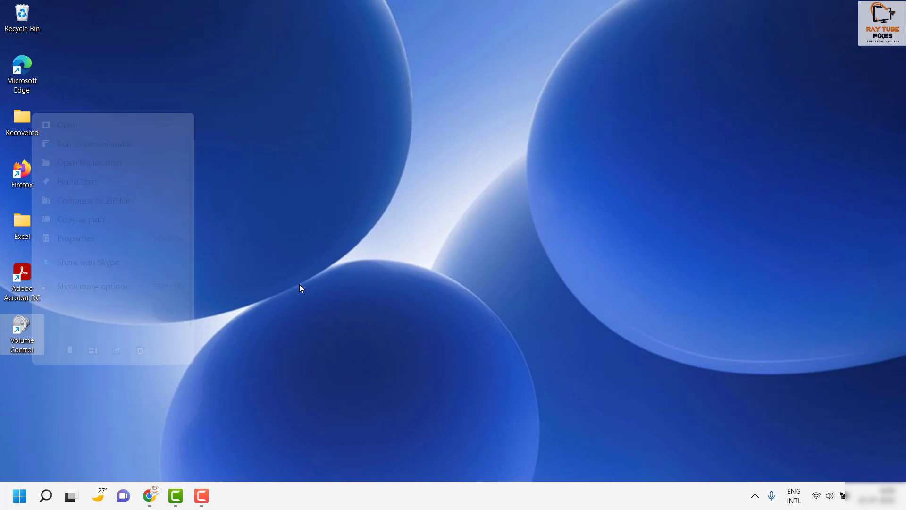
pyautogui.doubleClick(34, 336)
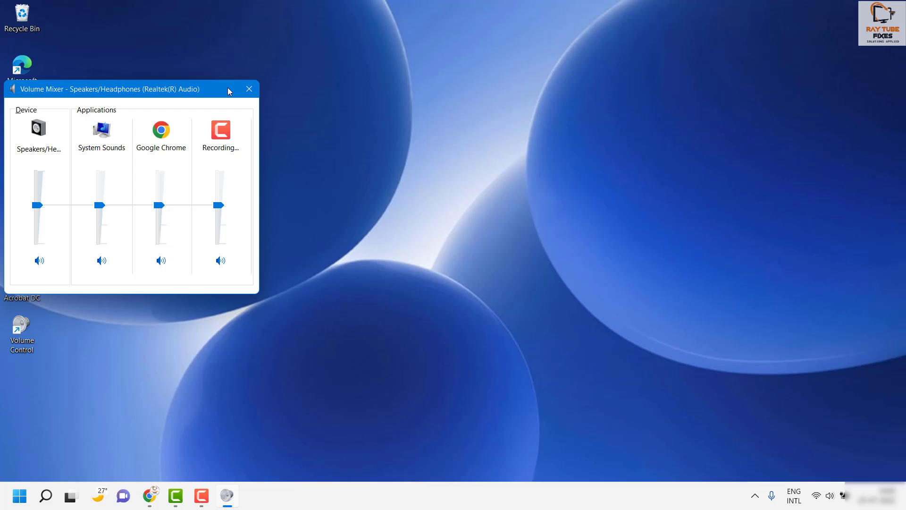
pyautogui.click(250, 90)
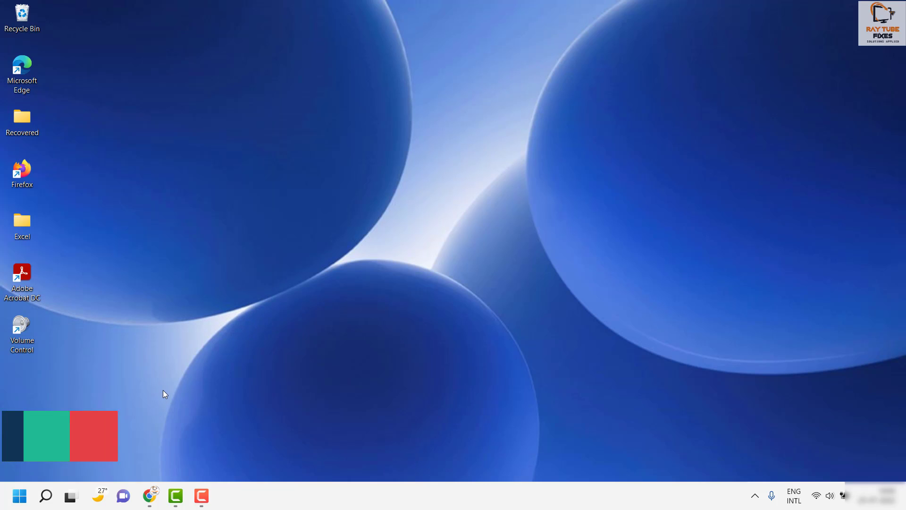
# Open the Volume Control shortcut's Properties through Show more options.
pyautogui.rightClick(16, 329)
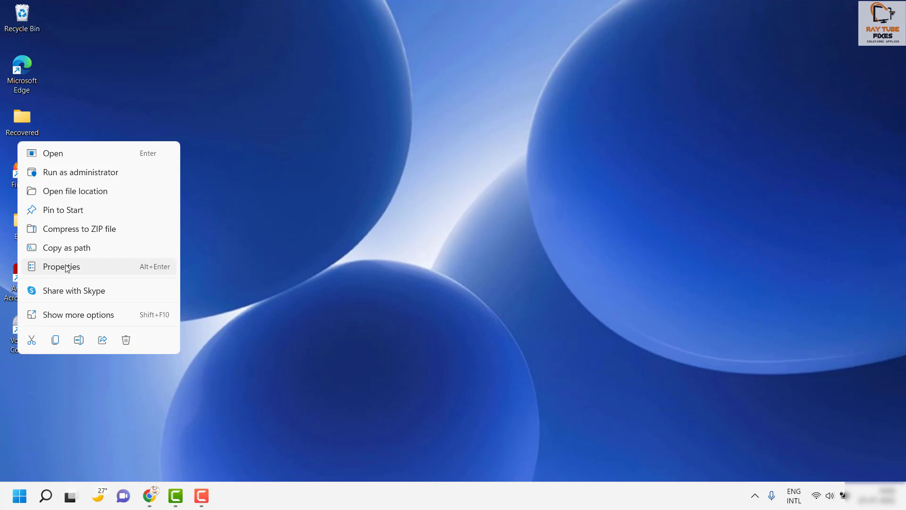
pyautogui.click(69, 316)
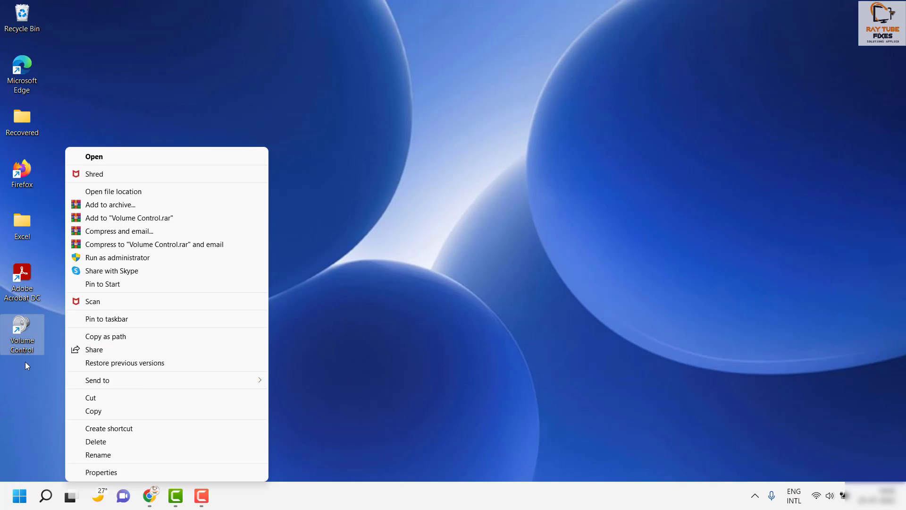
pyautogui.click(126, 474)
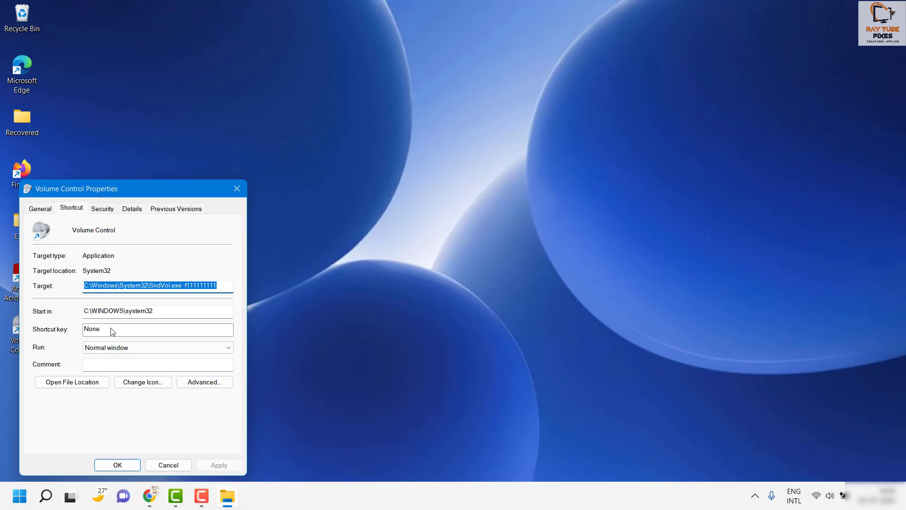
# Set the Volume Control shortcut key to CTRL + SHIFT + N, apply it and close.
pyautogui.click(113, 333)
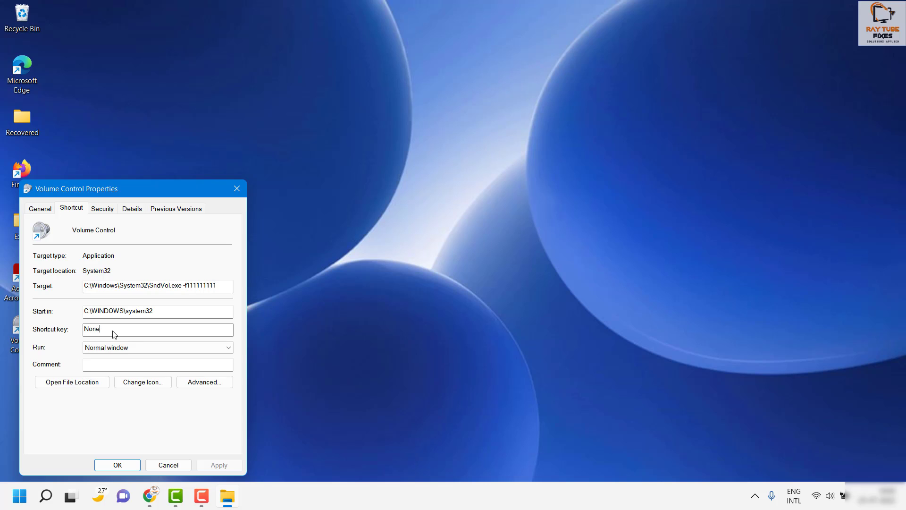
pyautogui.hotkey('ctrl', 'alt')
pyautogui.hotkey('ctrl', 'shift')
pyautogui.hotkey('ctrl', 'shift', 'n')
pyautogui.click(222, 467)
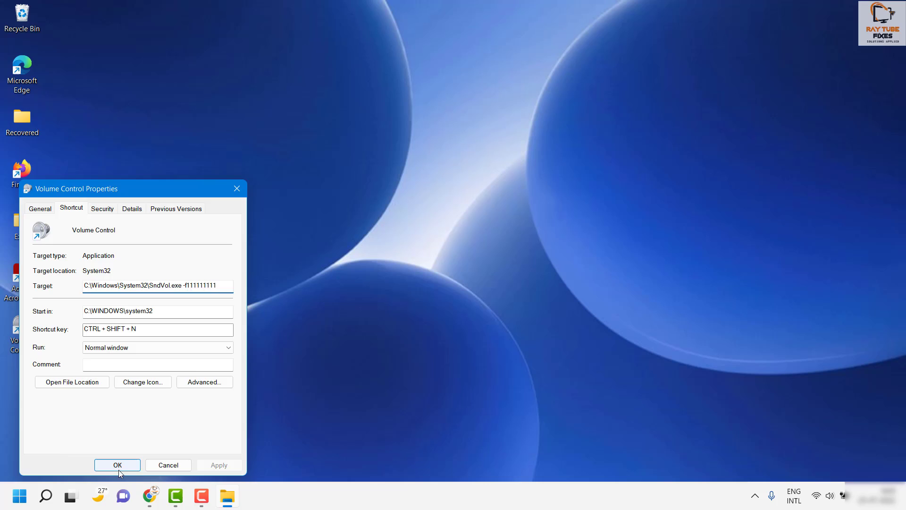
pyautogui.click(118, 470)
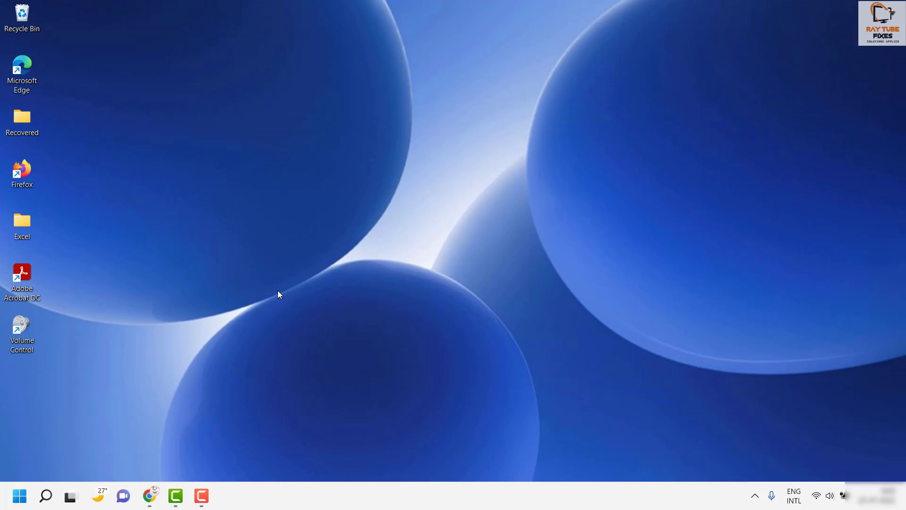
pyautogui.hotkey('ctrl', 'alt', 'v')
pyautogui.moveTo(197, 91); pyautogui.dragTo(501, 132)
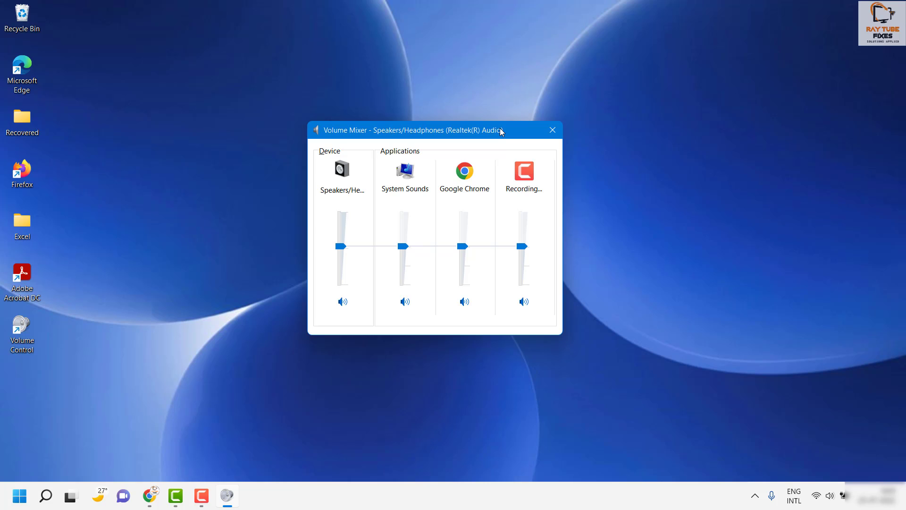
pyautogui.click(556, 131)
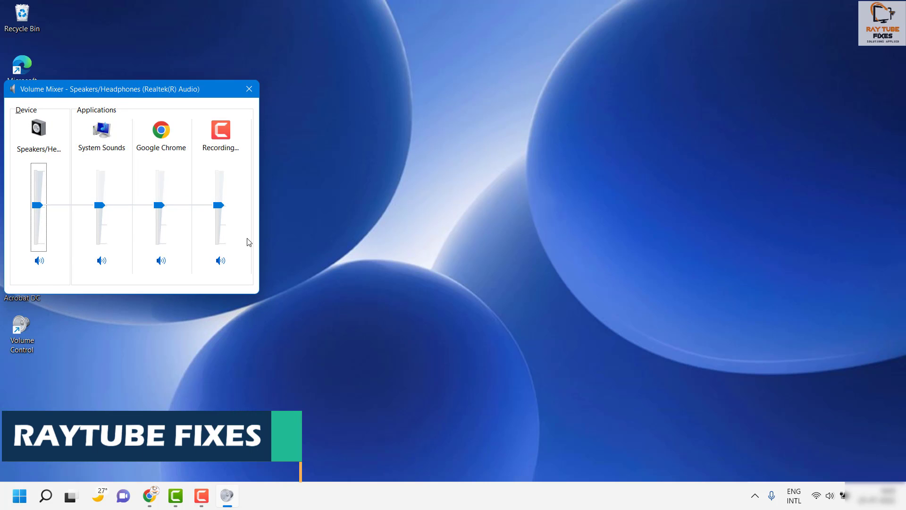
pyautogui.moveTo(141, 92); pyautogui.dragTo(482, 120)
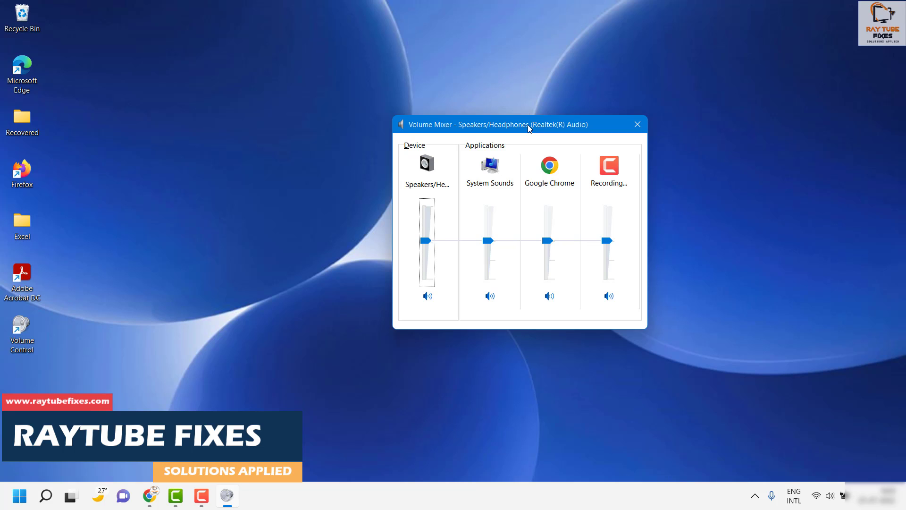
pyautogui.click(644, 124)
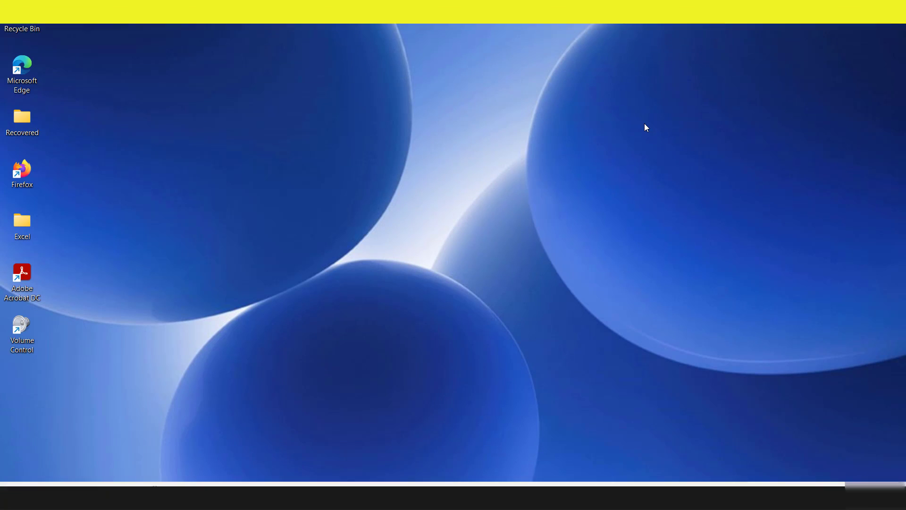